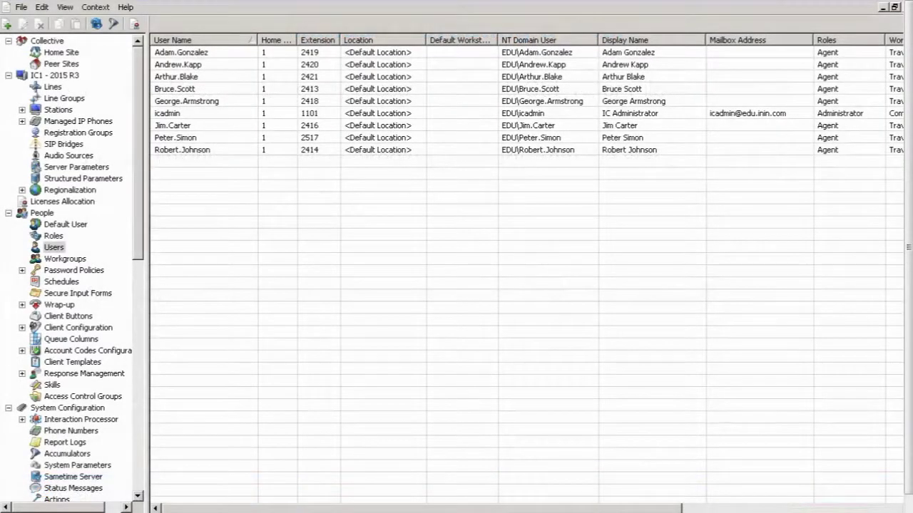
click(53, 248)
double_click(417, 409)
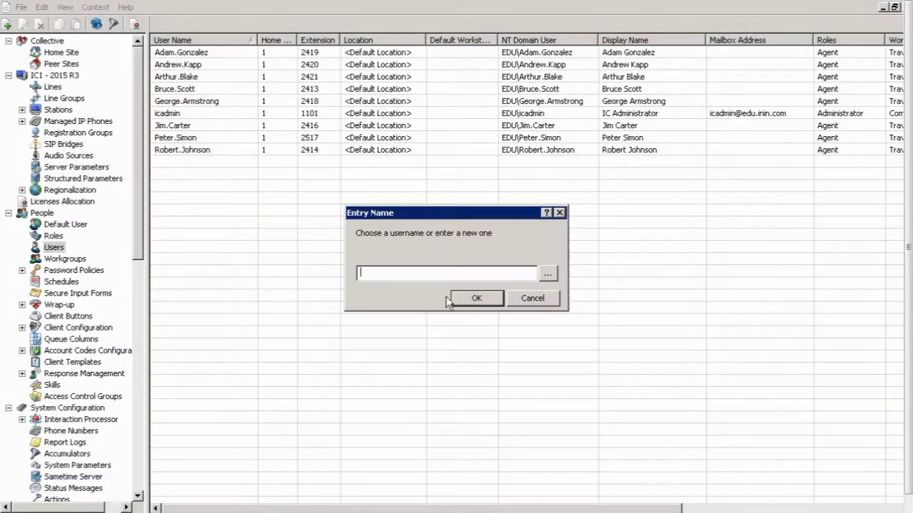
click(531, 298)
right_click(313, 218)
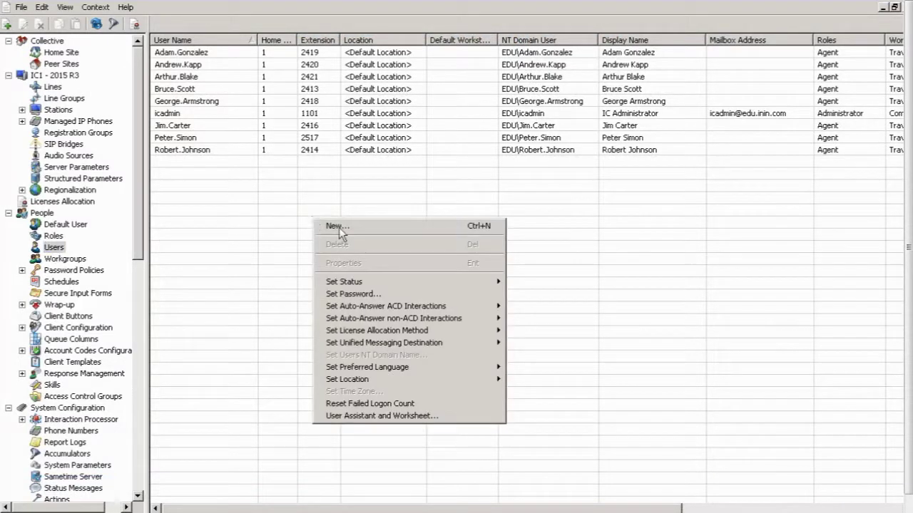
click(338, 232)
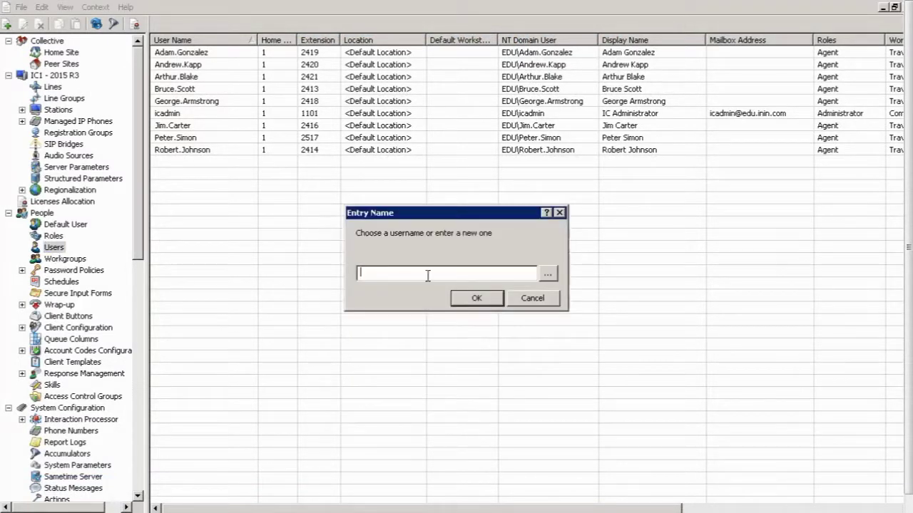
click(532, 298)
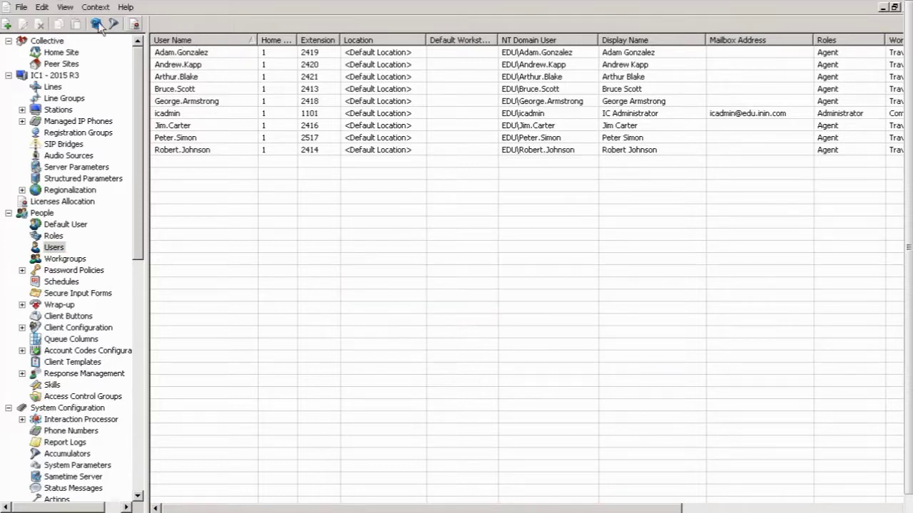
click(27, 9)
Try to create a new user from the first edu domain account, which triggers an 'already exists' warning.
click(30, 21)
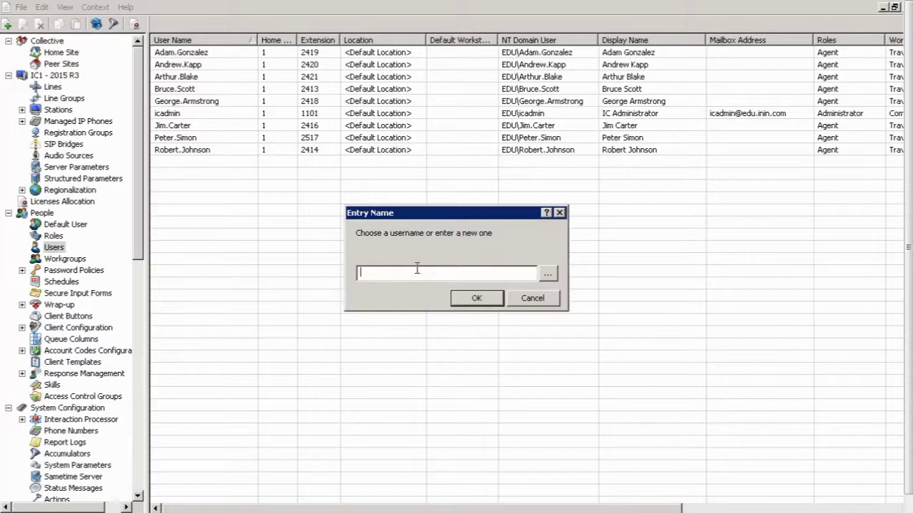
click(548, 276)
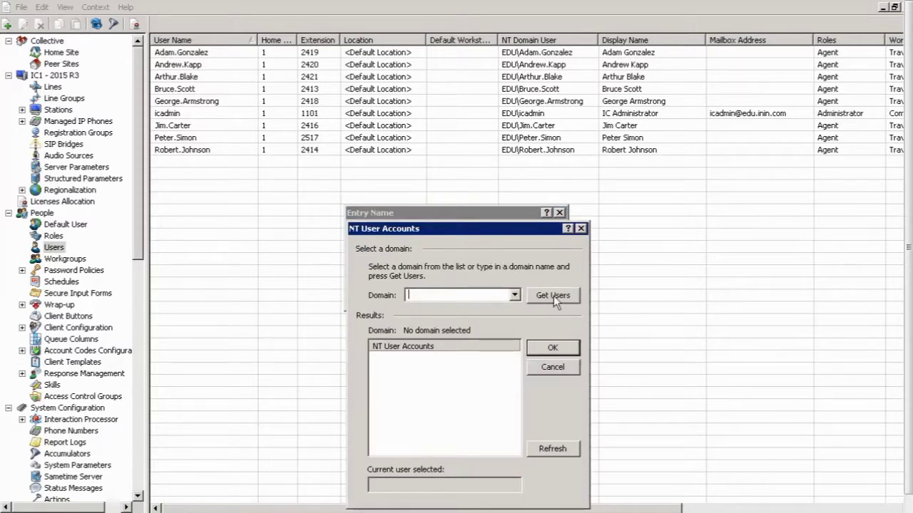
text(edu)
click(560, 295)
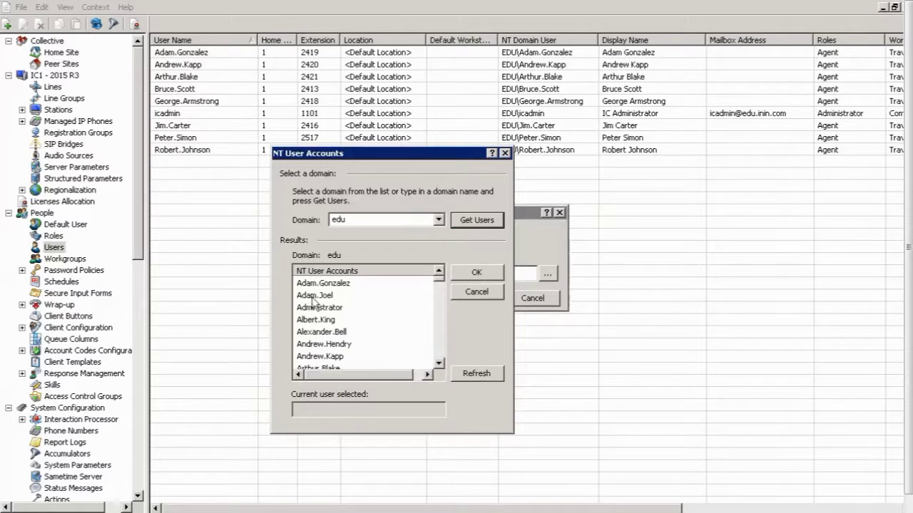
click(370, 294)
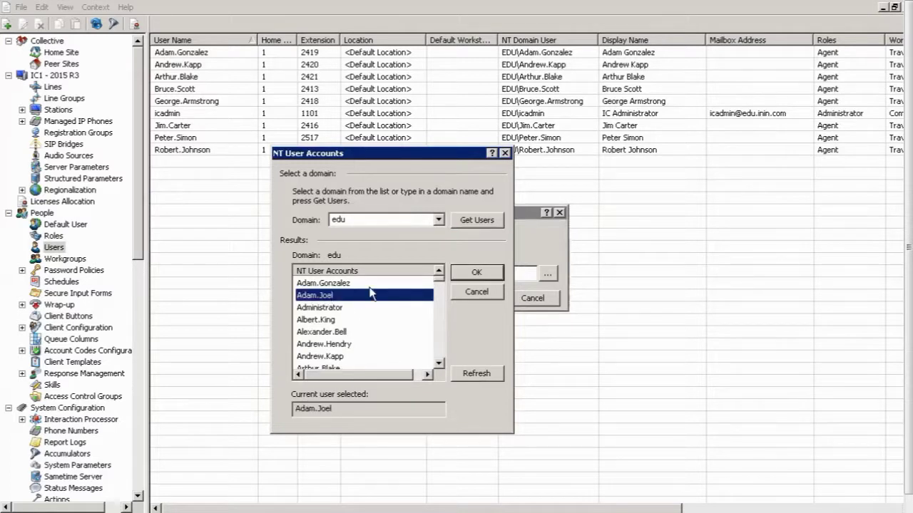
click(355, 219)
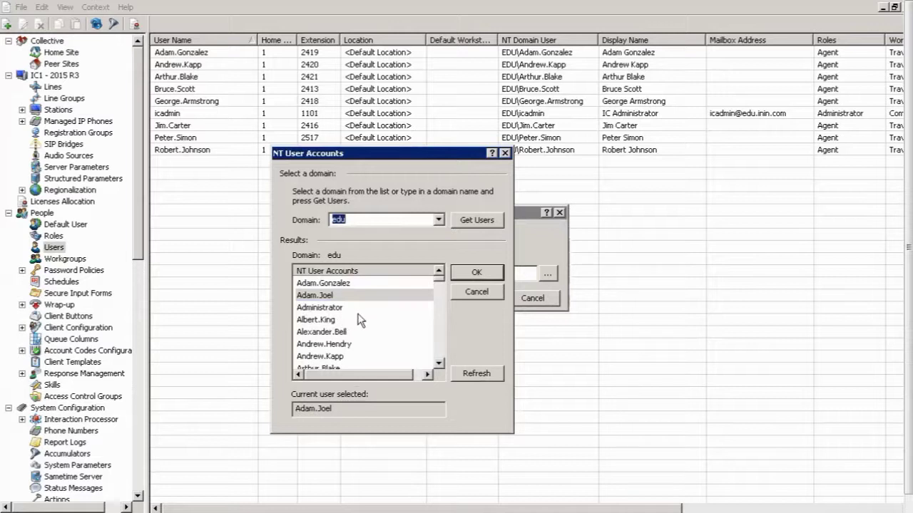
click(343, 284)
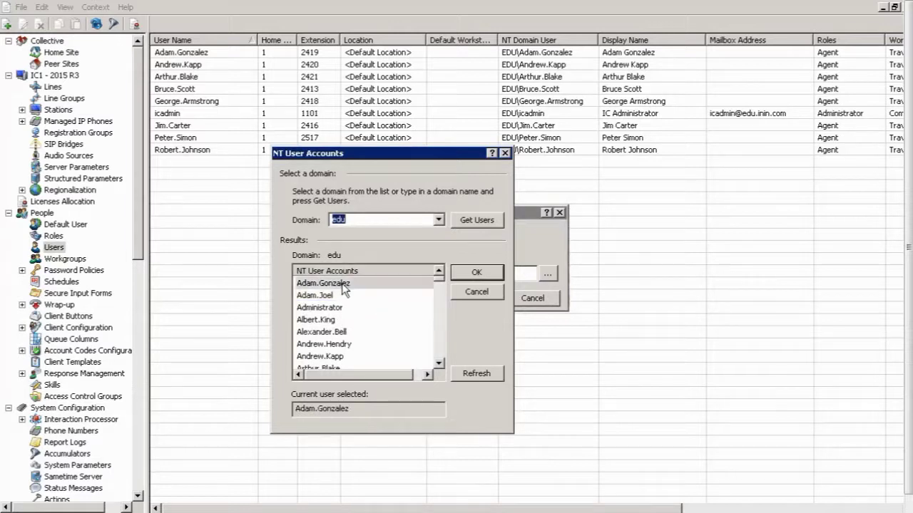
click(465, 273)
click(475, 298)
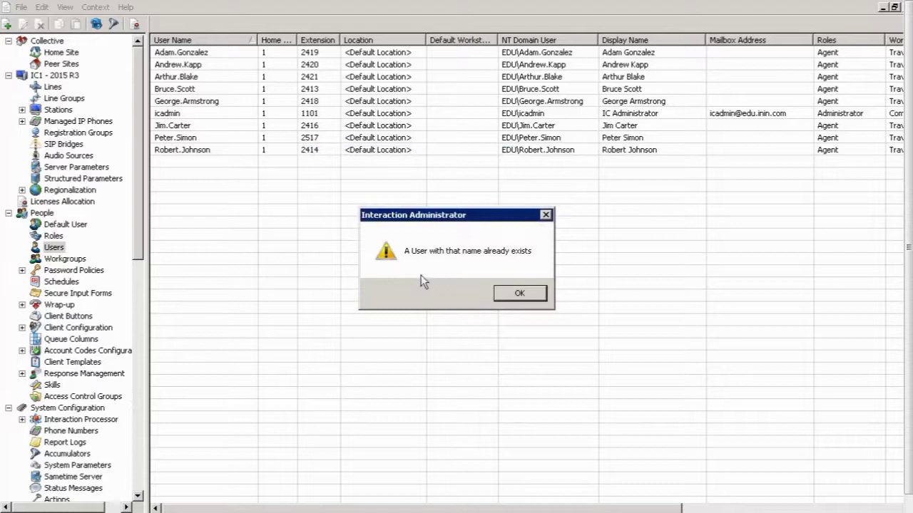
click(530, 294)
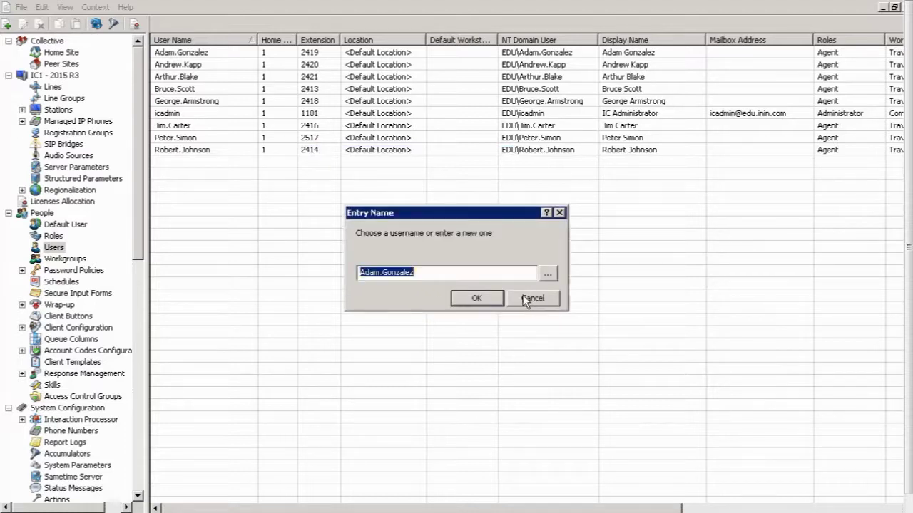
click(546, 275)
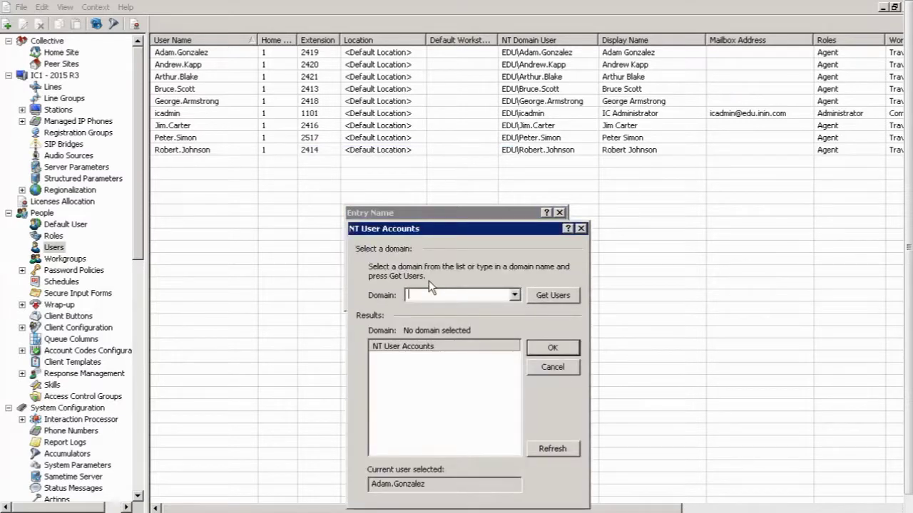
text(edu)
click(557, 296)
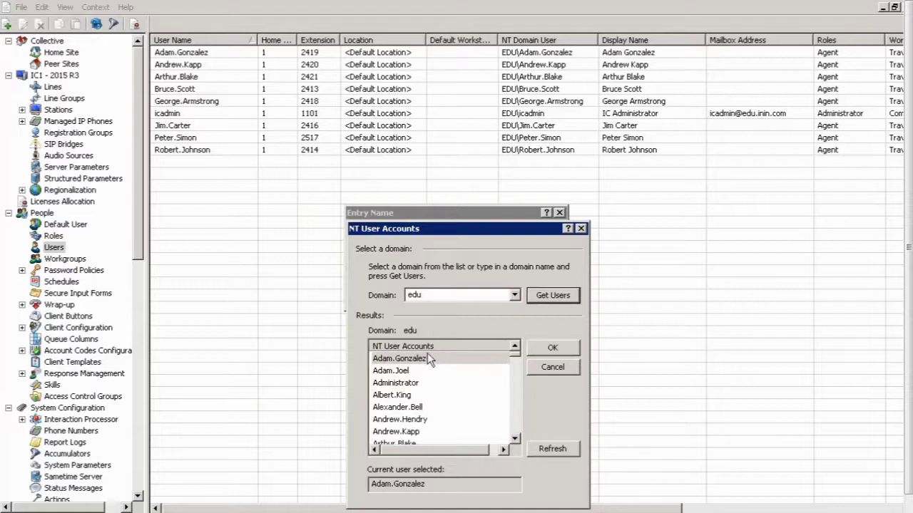
click(402, 376)
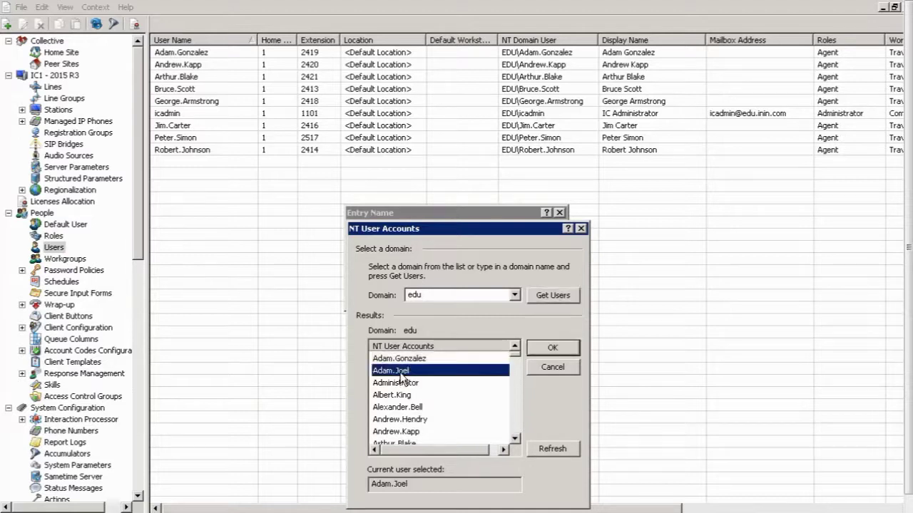
click(536, 347)
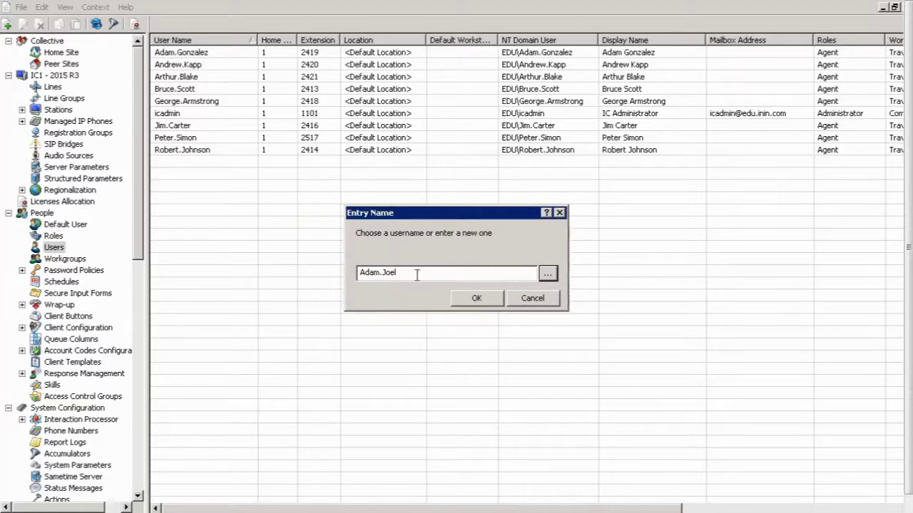
click(476, 299)
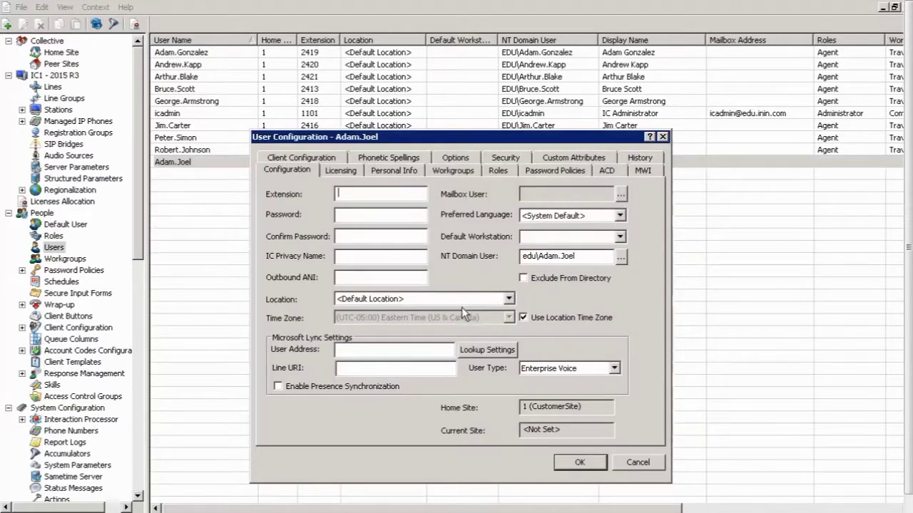
drag(579, 256, 521, 260)
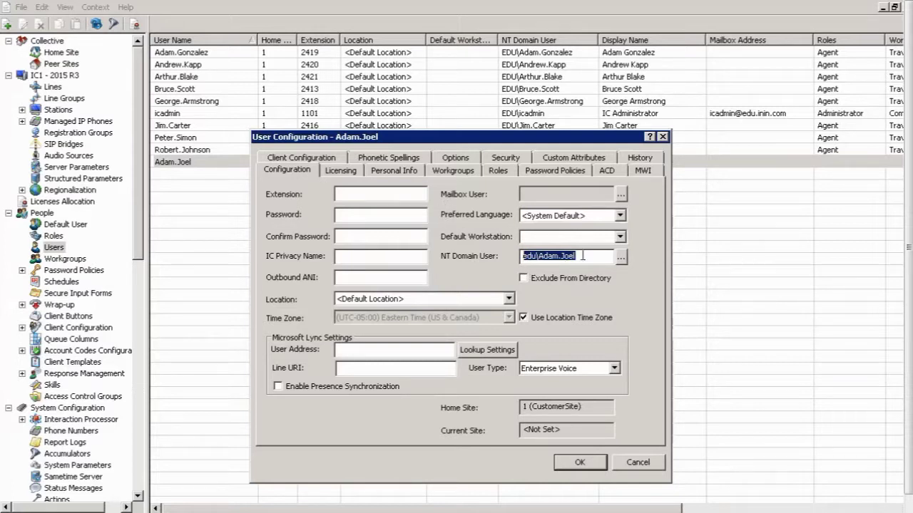
drag(583, 255, 521, 256)
click(617, 260)
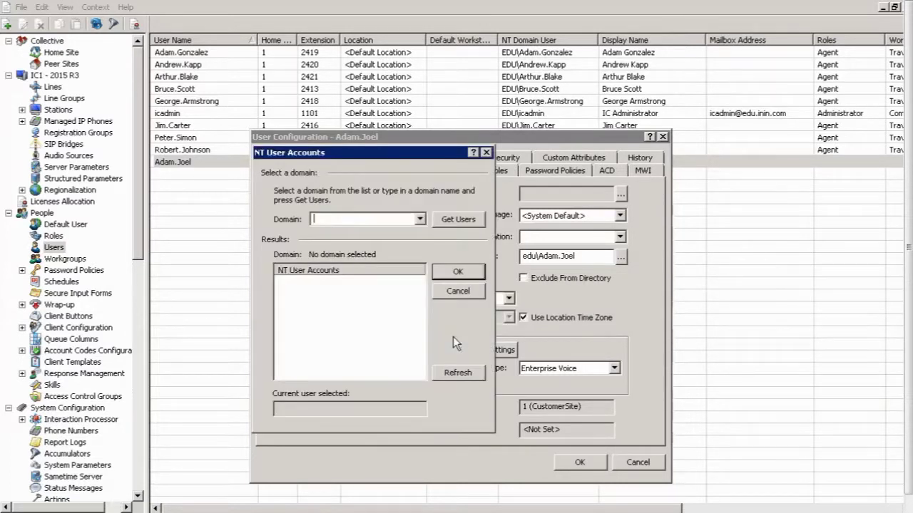
click(486, 153)
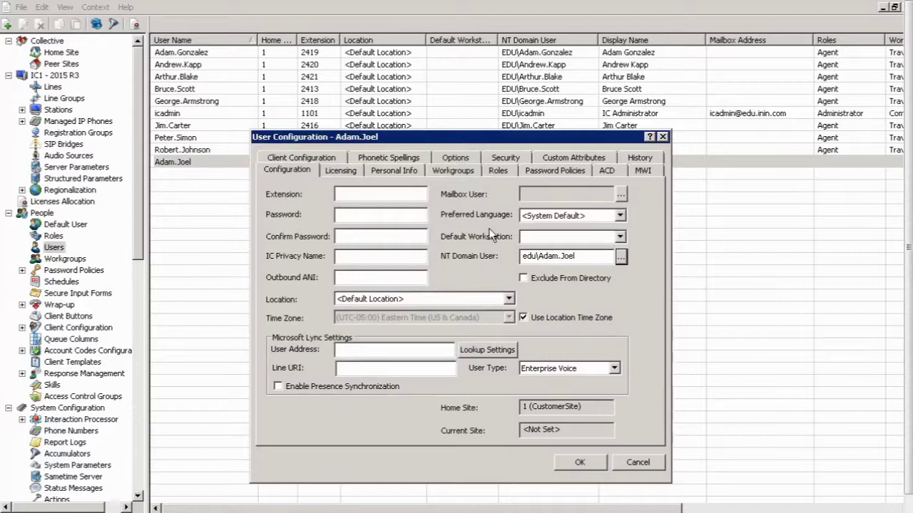
click(384, 195)
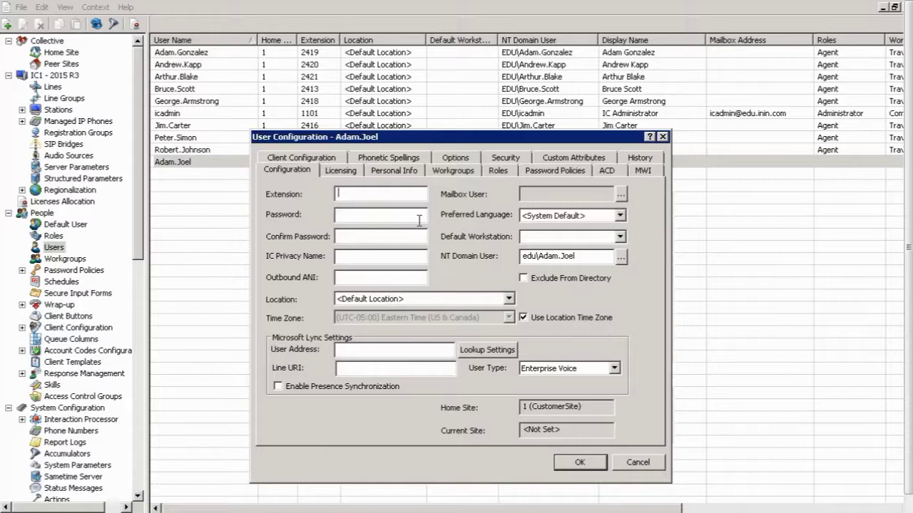
text(2600)
click(622, 194)
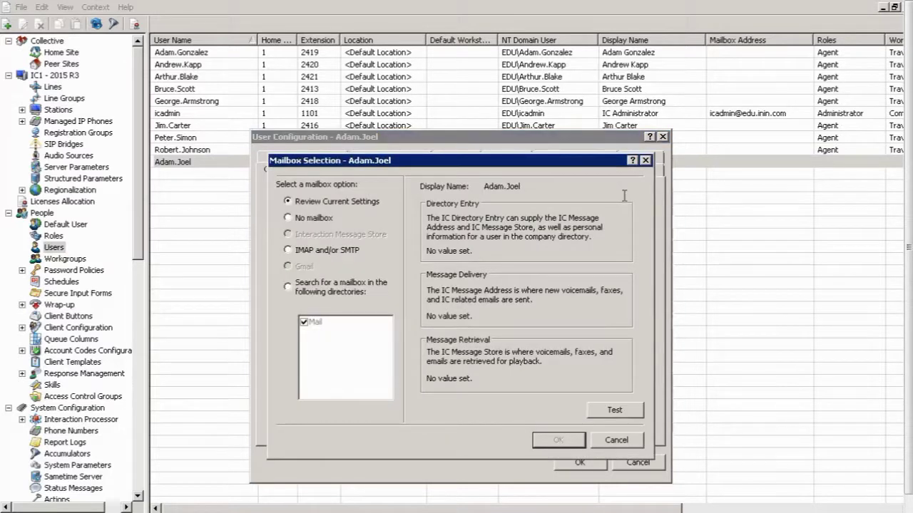
click(311, 217)
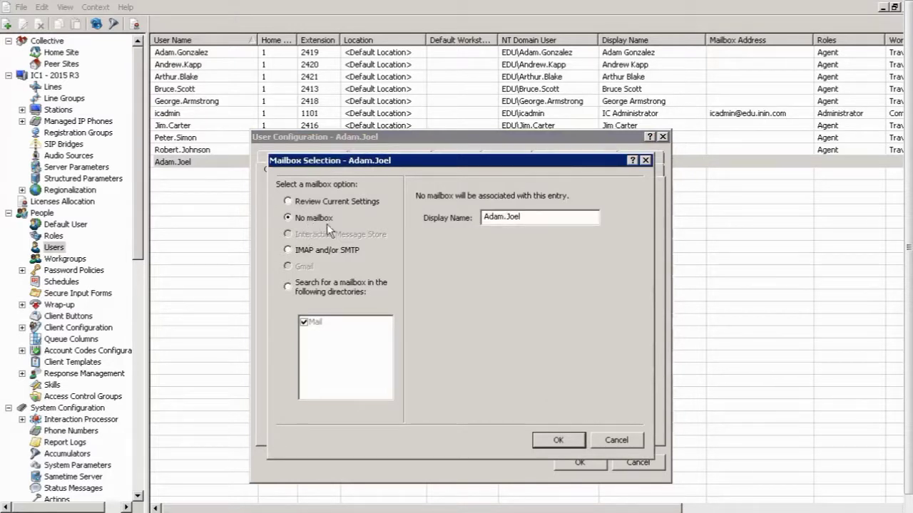
click(321, 291)
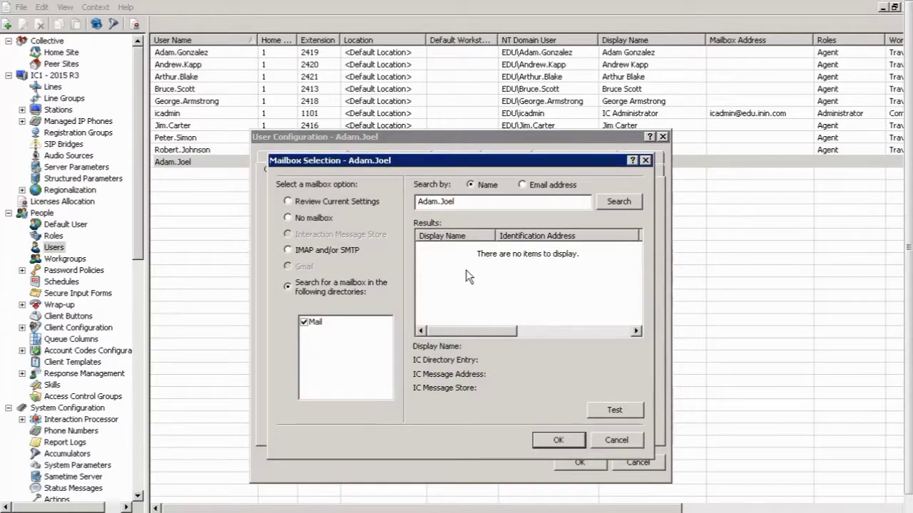
click(332, 249)
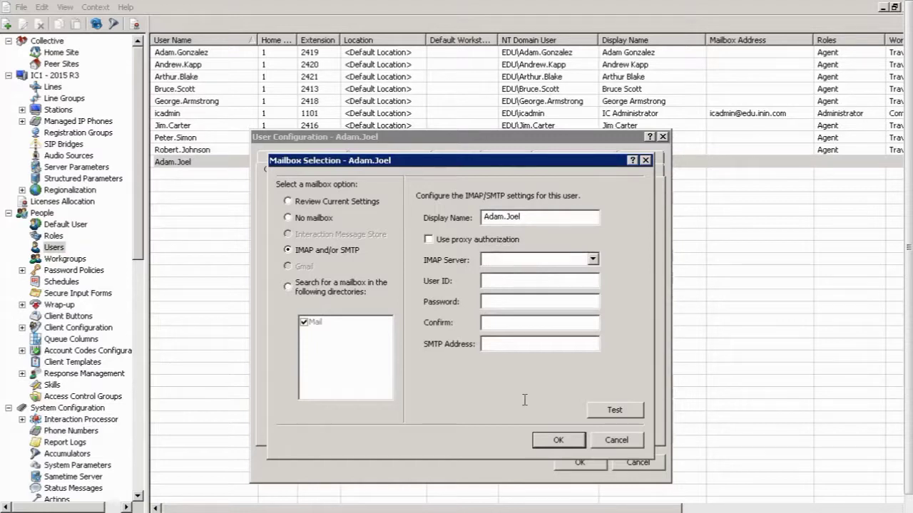
click(616, 441)
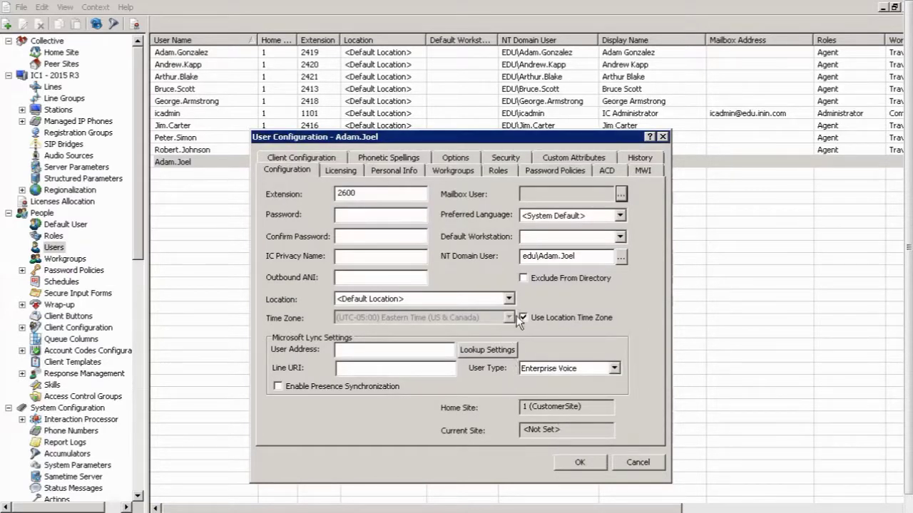
Choose Client as default workstation; saving fails with 'Blank passwords are not allowed', so return to the password field.
click(621, 239)
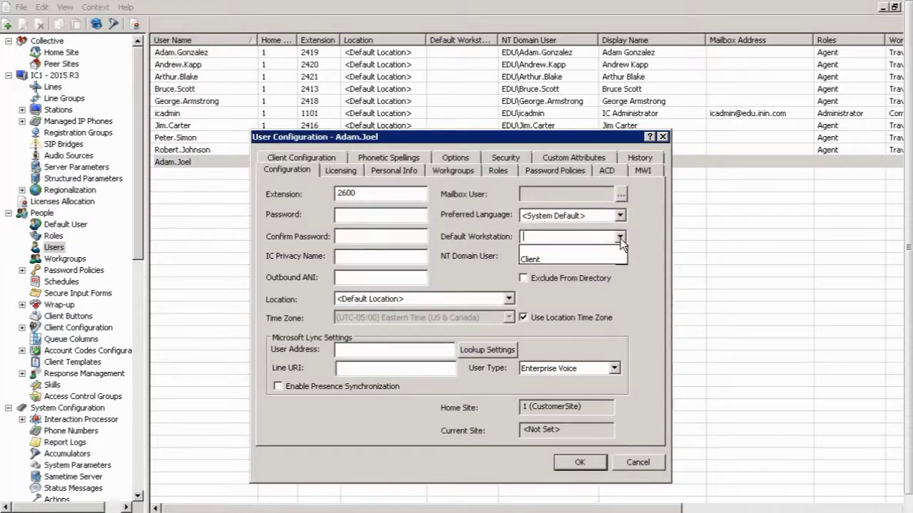
click(533, 261)
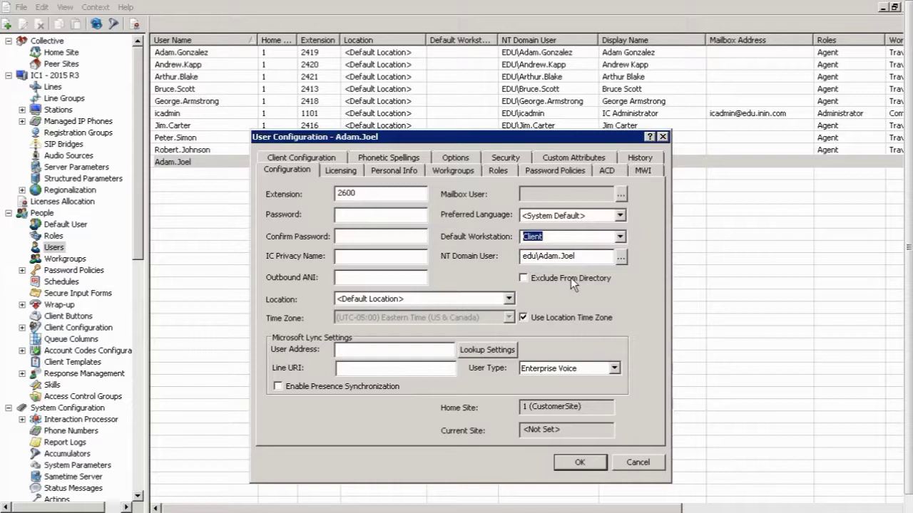
click(359, 216)
click(579, 463)
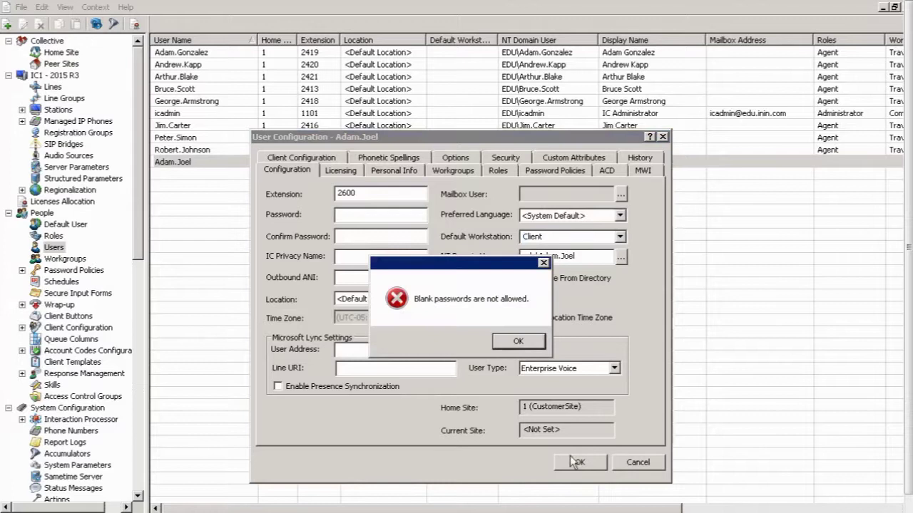
click(514, 344)
click(372, 217)
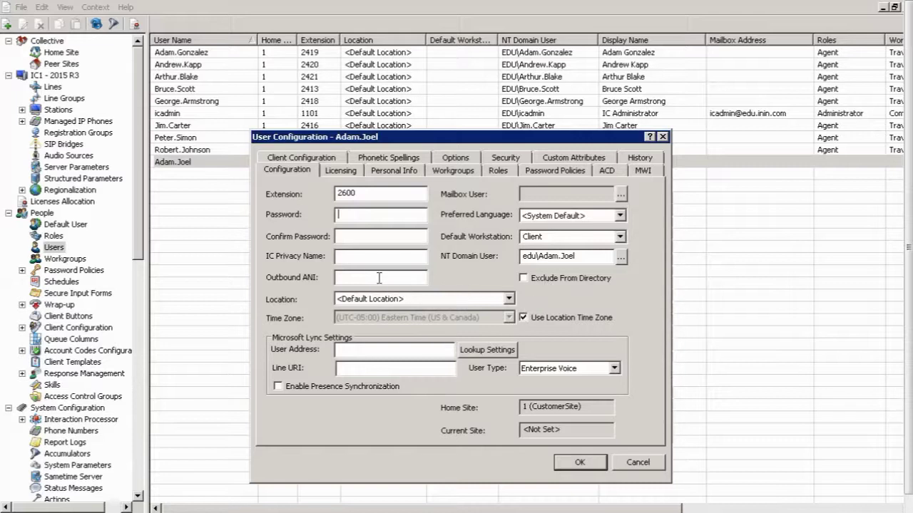
Enter the user's password, correcting a typo, and retype it in Confirm Password.
click(579, 465)
text(•••••••)
key(BackSpace)
key(BackSpace)
key(BackSpace)
key(BackSpace)
key(BackSpace)
key(BackSpace)
key(BackSpace)
text(••••••••)
key(Tab)
text(••••••••)
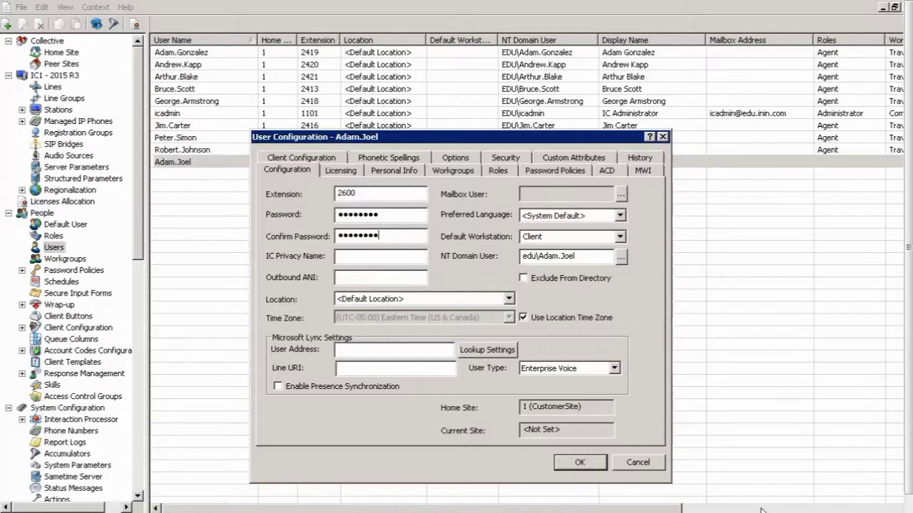